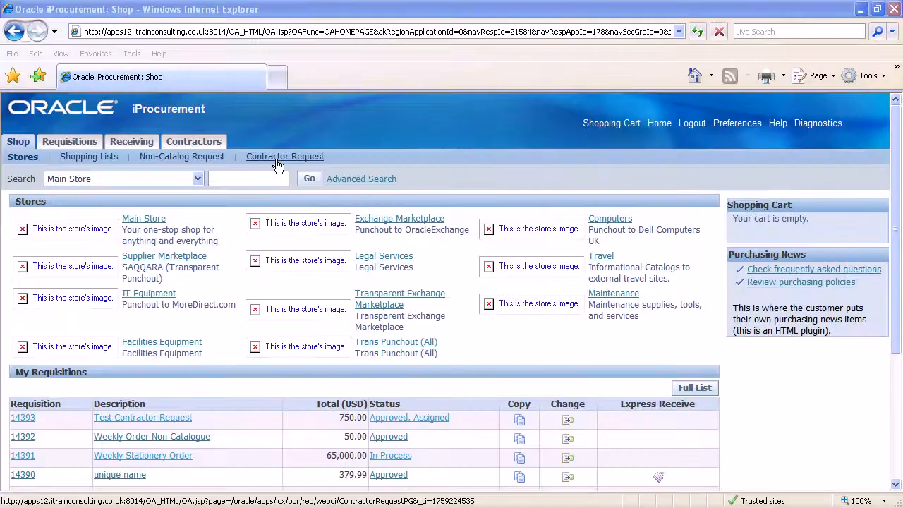
Start a contractor request of type Rate Based Temporary Labor and choose the job ENG400.Engineer, searching with e%
{"action": "left_click", "coordinate": [277, 156]}
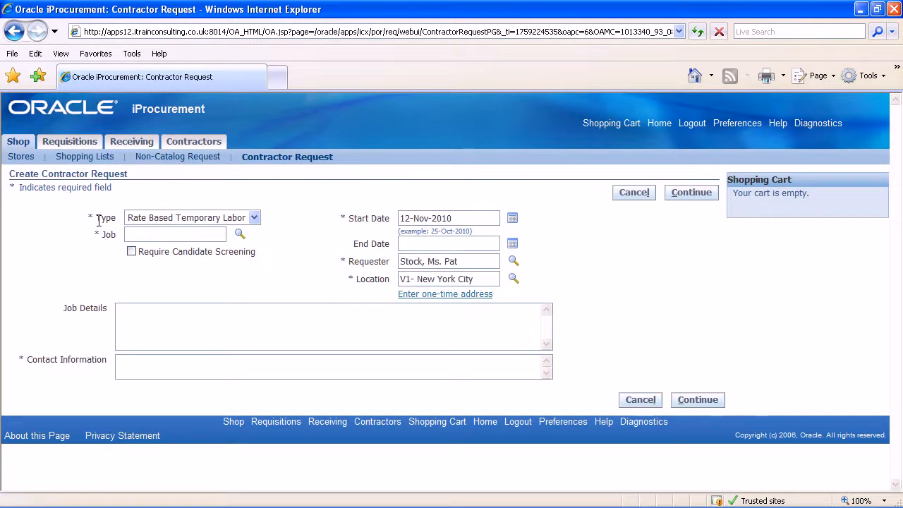
{"action": "left_click", "coordinate": [256, 218]}
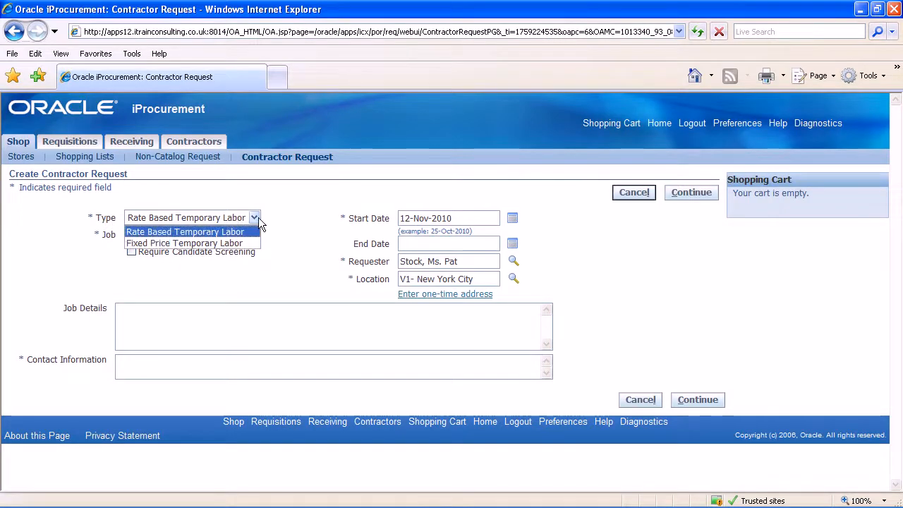
{"action": "left_click", "coordinate": [237, 233]}
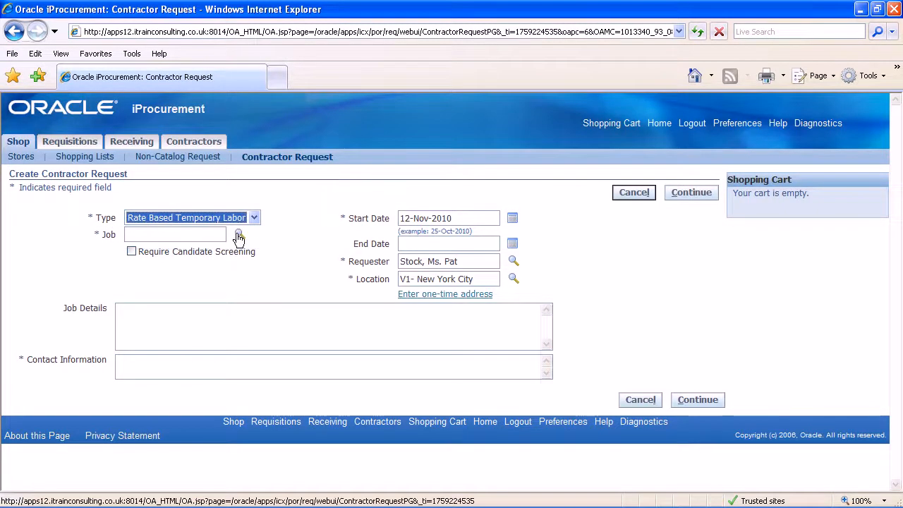
{"action": "left_click", "coordinate": [238, 235]}
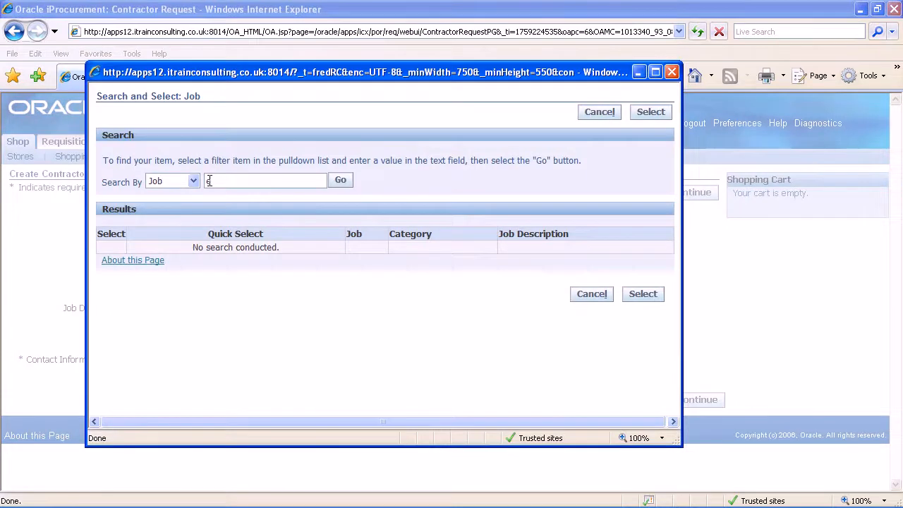
{"action": "type", "text": "e%"}
{"action": "left_click", "coordinate": [339, 181]}
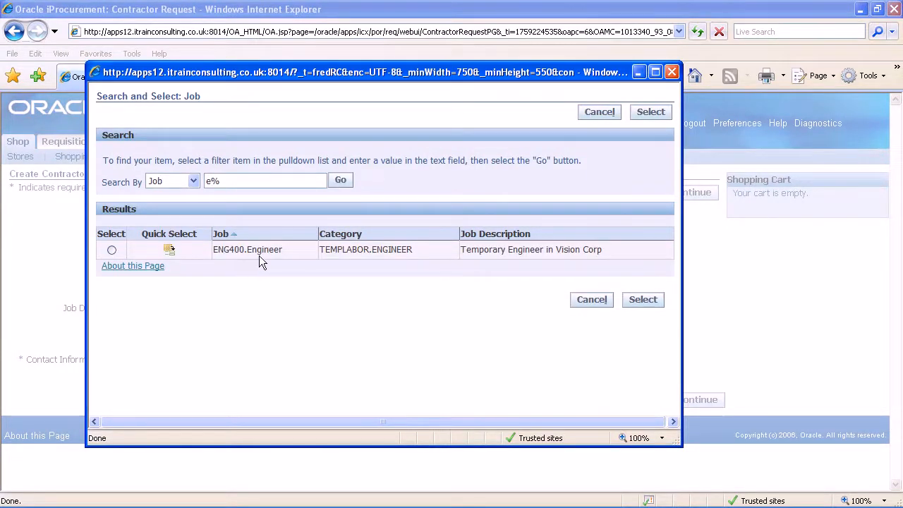
{"action": "left_click", "coordinate": [168, 249]}
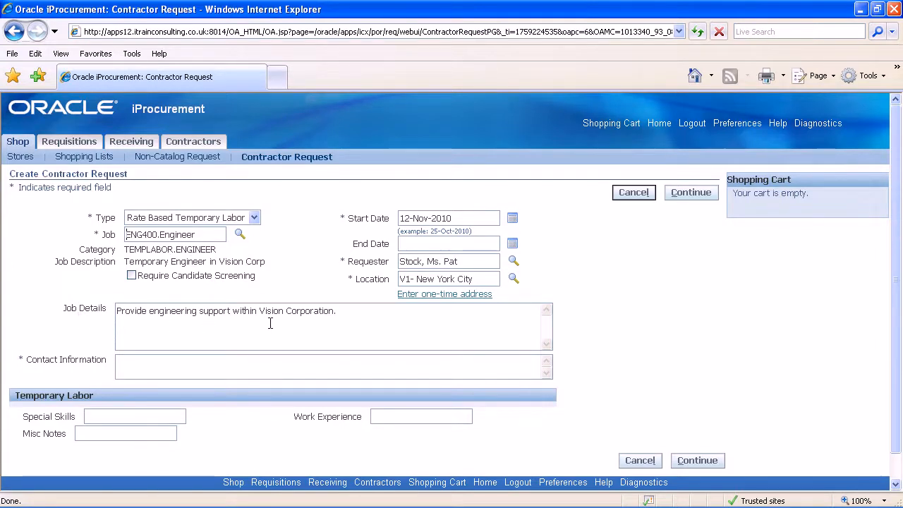
Fill in the contact's name and phone extension as contact information and continue to the request's supplier and rate details
{"action": "left_click", "coordinate": [129, 361]}
{"action": "type", "text": "Cla"}
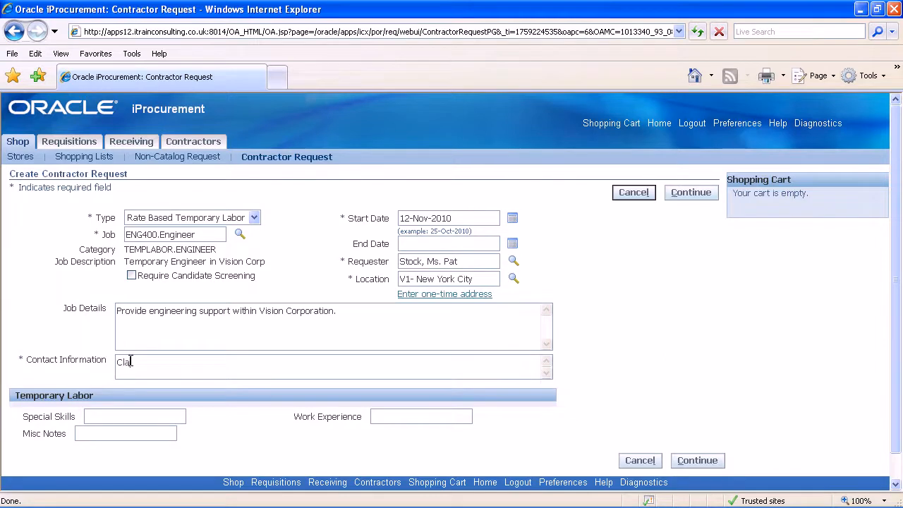
{"action": "type", "text": "re Ext 2455"}
{"action": "left_click", "coordinate": [130, 361]}
{"action": "type", "text": "i"}
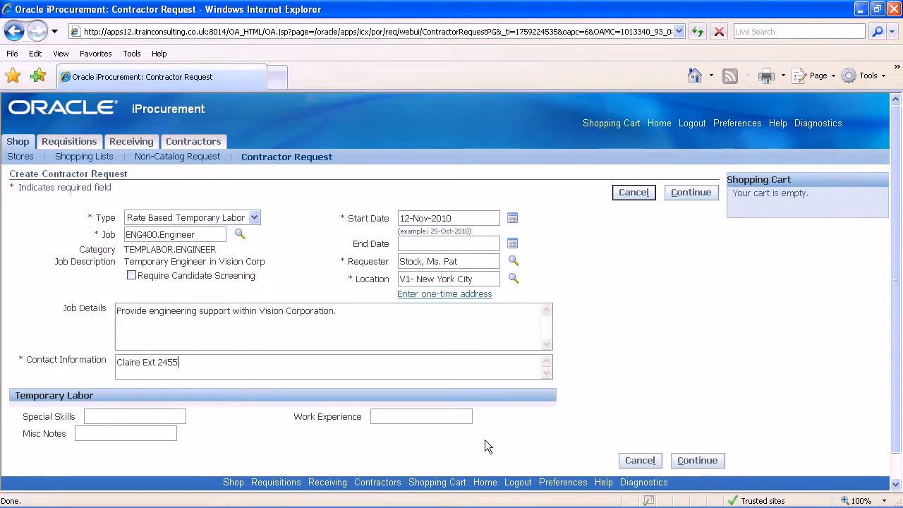
{"action": "left_click", "coordinate": [697, 462]}
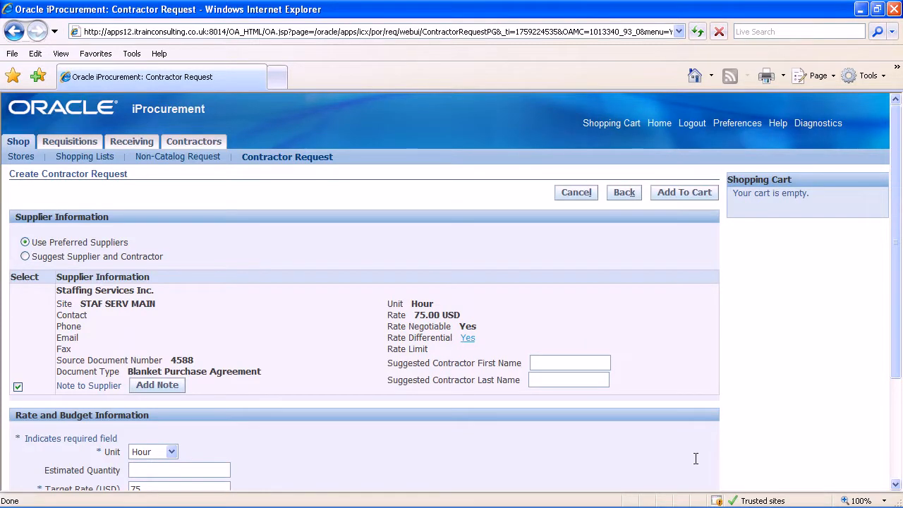
Set the rate unit to Day and the estimated quantity to 10 in the rate and budget information
{"action": "left_click_drag", "start_coordinate": [899, 268], "coordinate": [899, 293]}
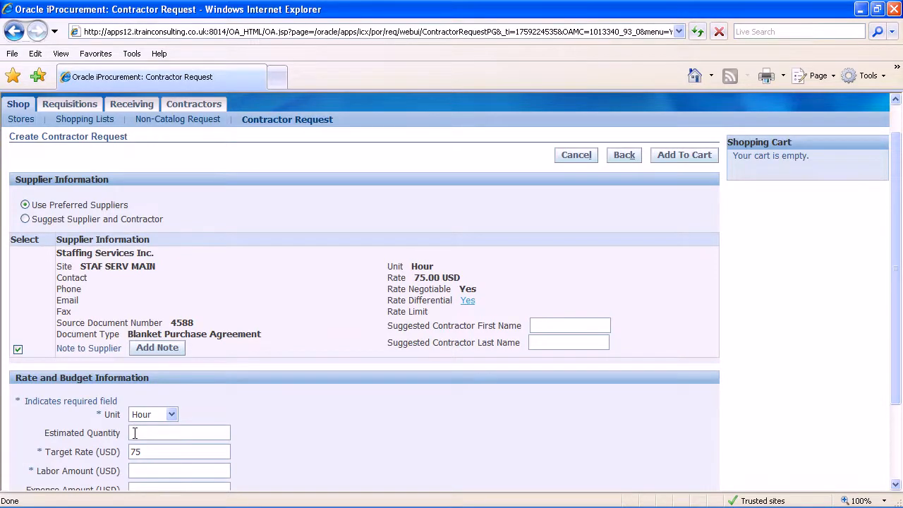
{"action": "left_click", "coordinate": [172, 416]}
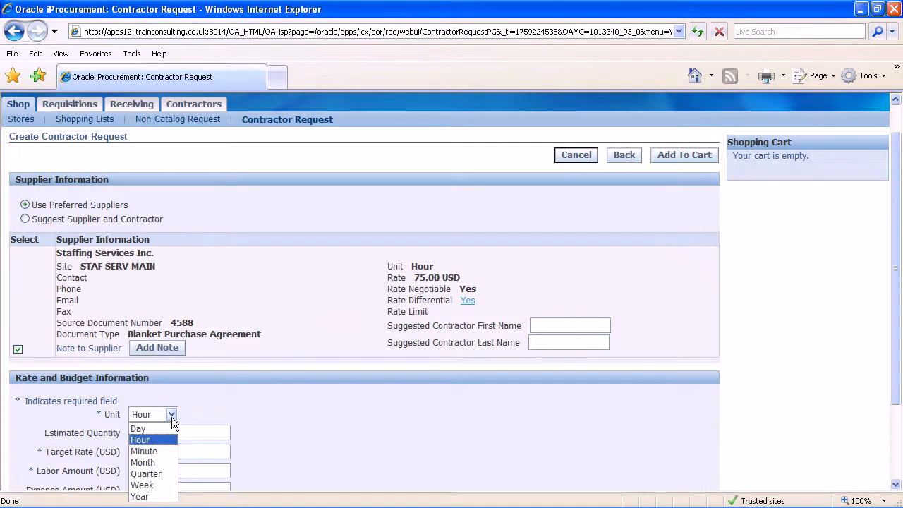
{"action": "left_click", "coordinate": [145, 428]}
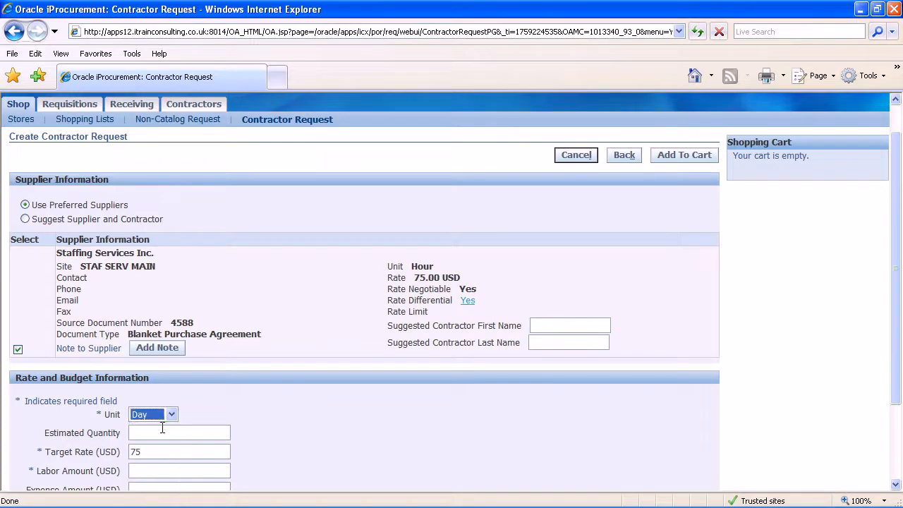
{"action": "left_click", "coordinate": [202, 410]}
{"action": "left_click", "coordinate": [132, 432]}
{"action": "type", "text": "10"}
Set the target rate to 350 USD and the labor amount to 3500 USD, and add the request to the cart
{"action": "key", "text": "Tab"}
{"action": "type", "text": "350"}
{"action": "left_click", "coordinate": [132, 469]}
{"action": "type", "text": "3500"}
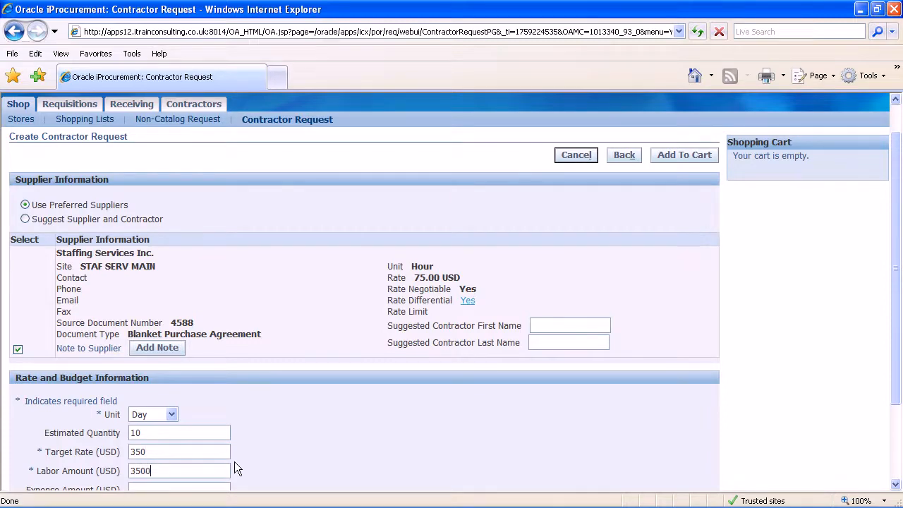
{"action": "left_click_drag", "start_coordinate": [893, 260], "coordinate": [893, 318]}
{"action": "scroll", "coordinate": [893, 319], "scroll_direction": "down", "scroll_amount": 2}
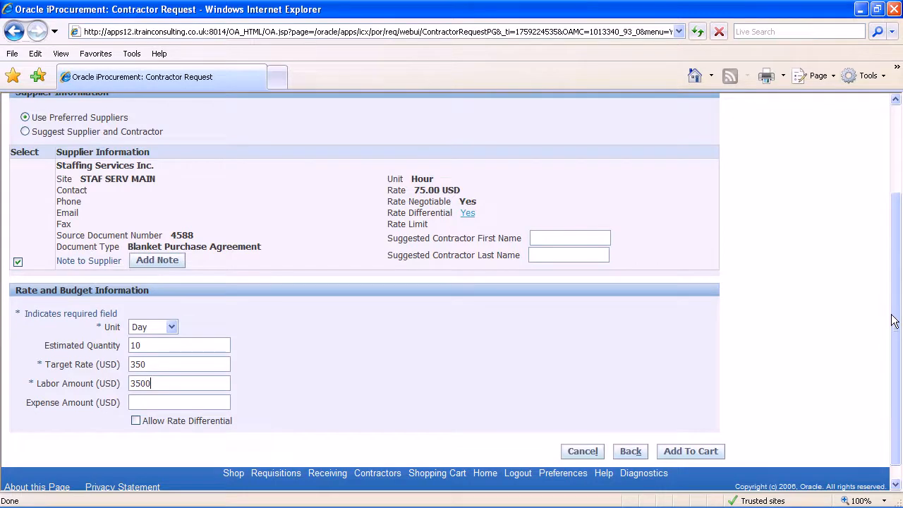
{"action": "left_click", "coordinate": [687, 452]}
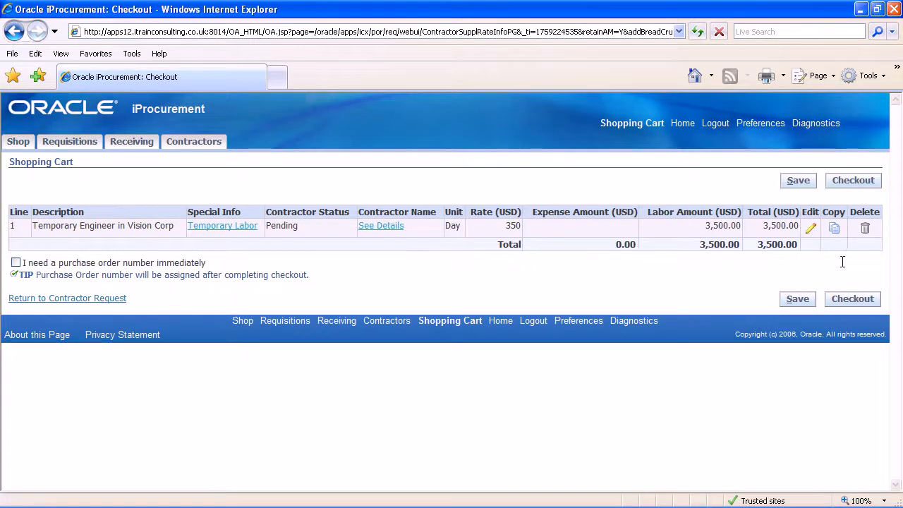
Check out the cart and set the requisition description to "Contractor Request Engineer"
{"action": "left_click", "coordinate": [847, 307]}
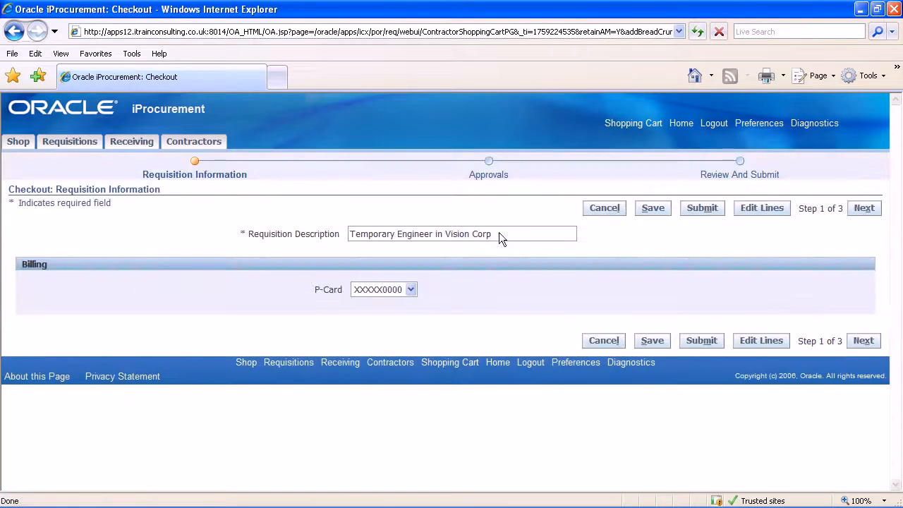
{"action": "left_click_drag", "start_coordinate": [492, 233], "coordinate": [349, 234]}
{"action": "type", "text": "Cont"}
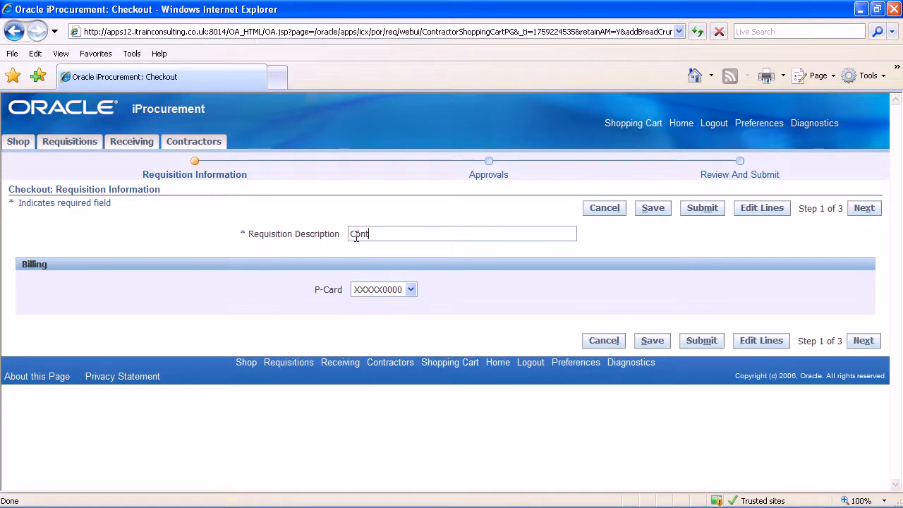
{"action": "type", "text": "ractor Request Engineer"}
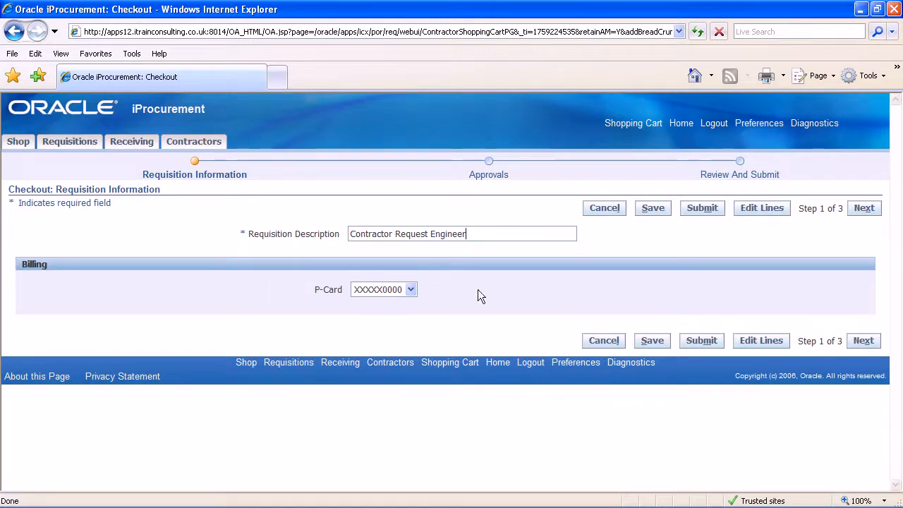
Proceed through the approvals and review stages without adding notes, and submit the requisition
{"action": "left_click", "coordinate": [864, 341]}
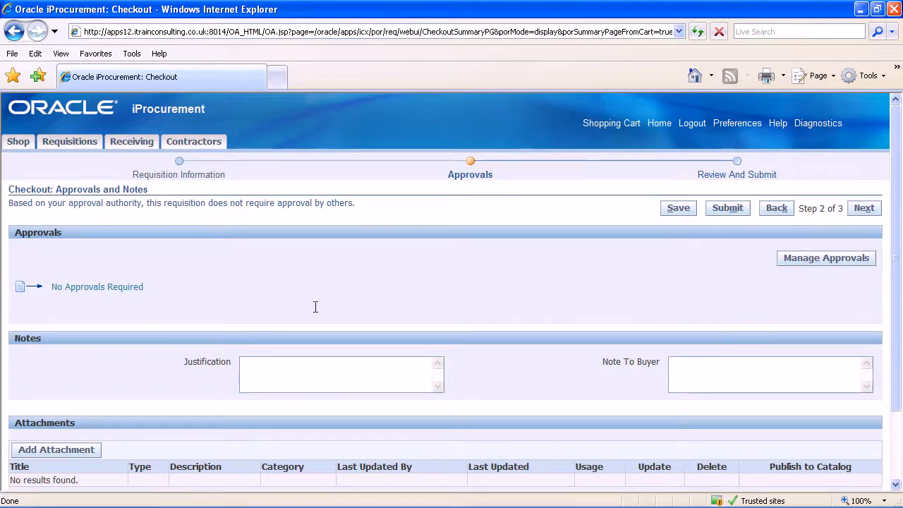
{"action": "left_click", "coordinate": [863, 208]}
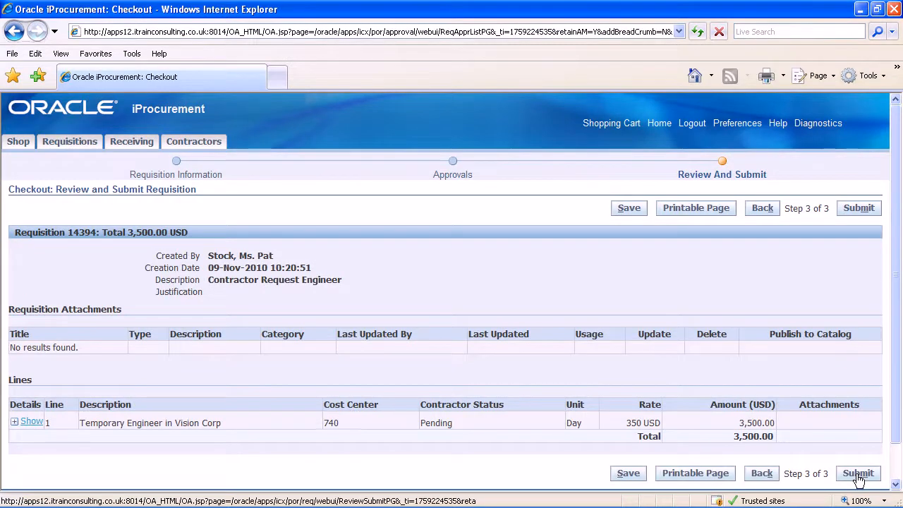
{"action": "left_click", "coordinate": [859, 475]}
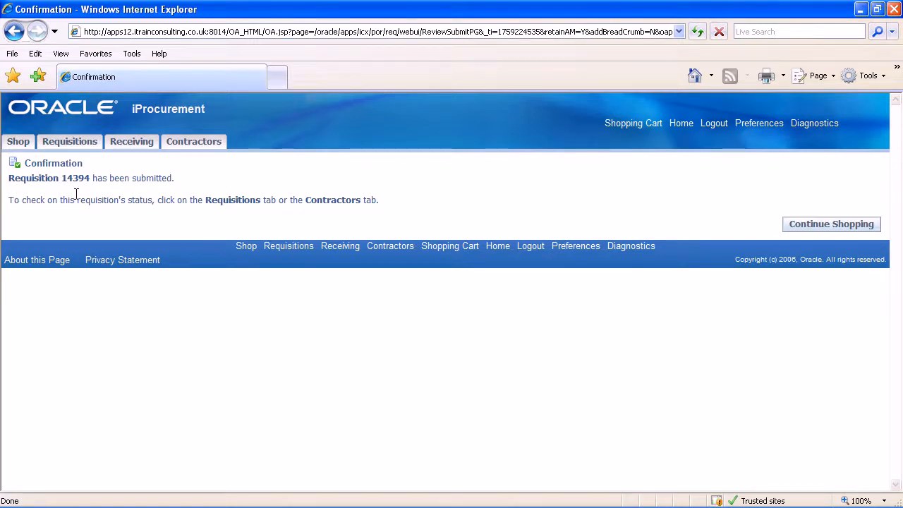
Return to the stores page, open the Contractor Request Engineer requisition and open contractor assignment for its Temporary Engineer line
{"action": "left_click", "coordinate": [833, 224]}
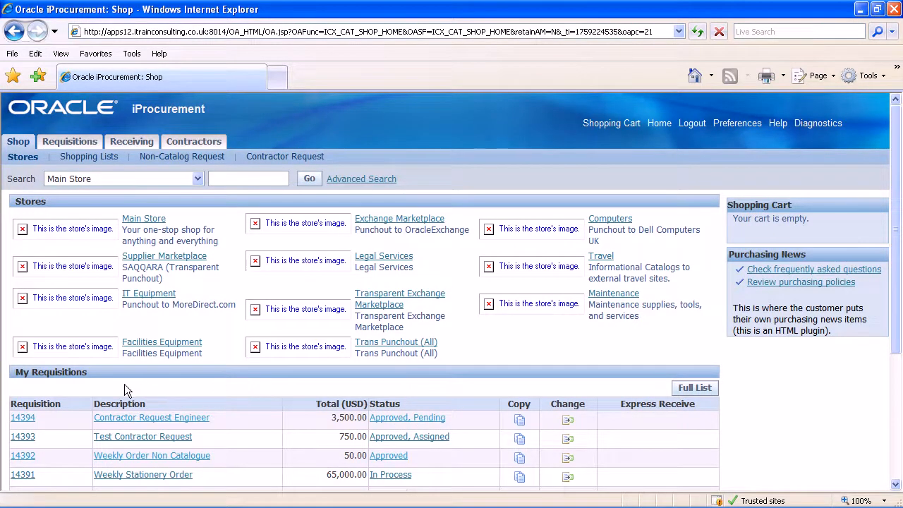
{"action": "left_click", "coordinate": [146, 422]}
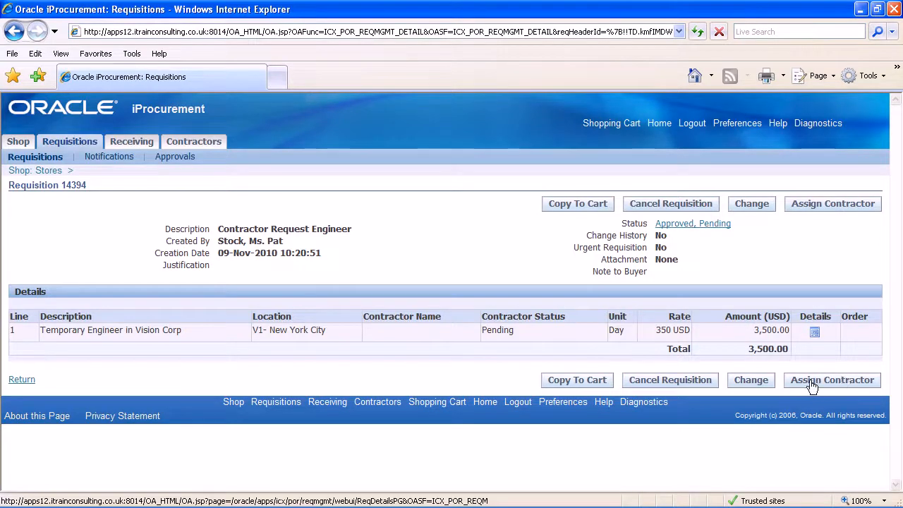
{"action": "left_click", "coordinate": [832, 385]}
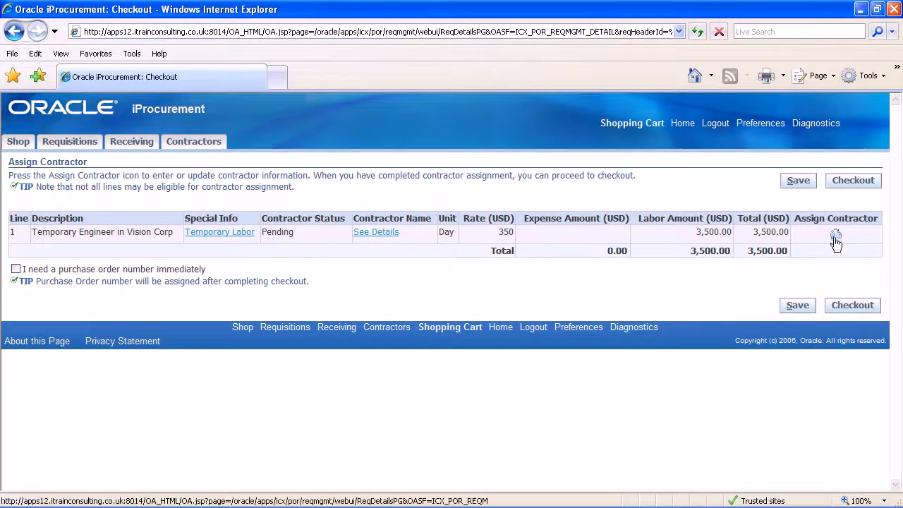
{"action": "left_click", "coordinate": [833, 236]}
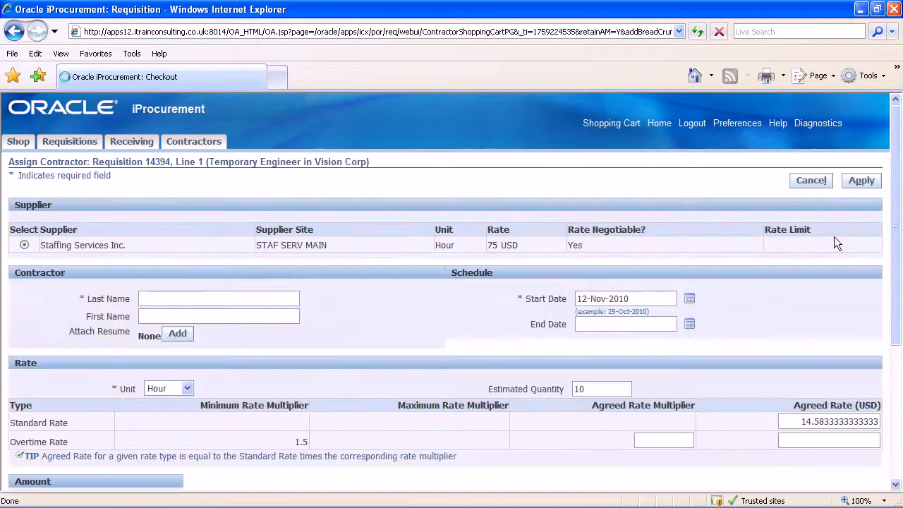
Enter the contractor's last and first name for the Temporary Engineer line and apply the assignment
{"action": "left_click", "coordinate": [144, 297]}
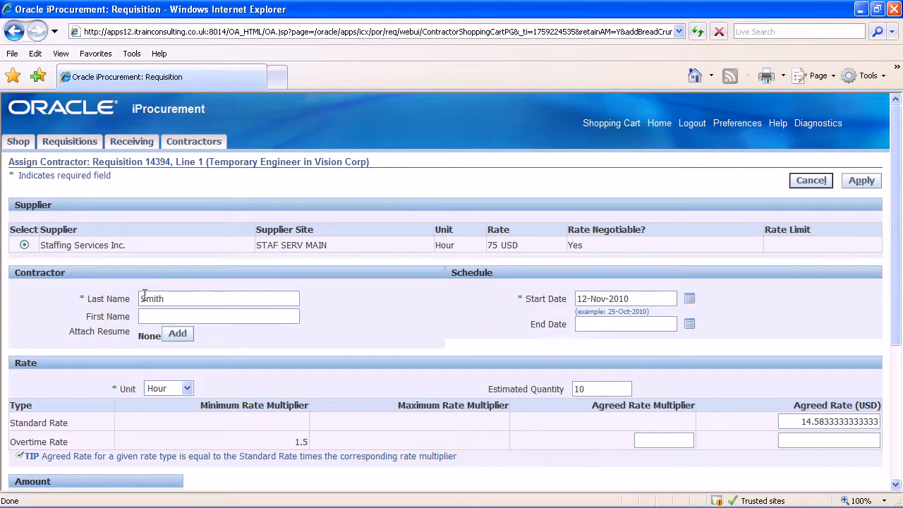
{"action": "left_click", "coordinate": [143, 316]}
{"action": "left_click_drag", "start_coordinate": [895, 262], "coordinate": [896, 423]}
{"action": "left_click", "coordinate": [856, 435]}
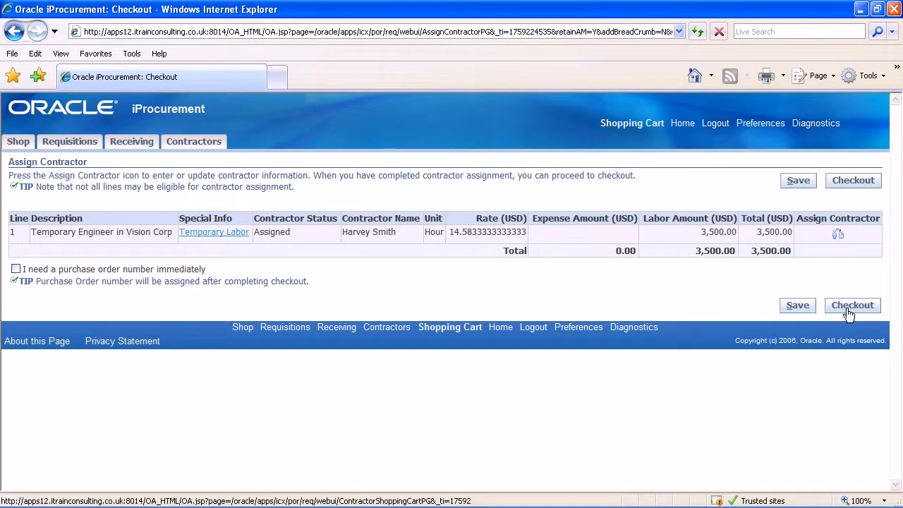
Check out the requisition with the assigned contractor, submit it from the approvals stage and continue shopping
{"action": "left_click", "coordinate": [849, 310]}
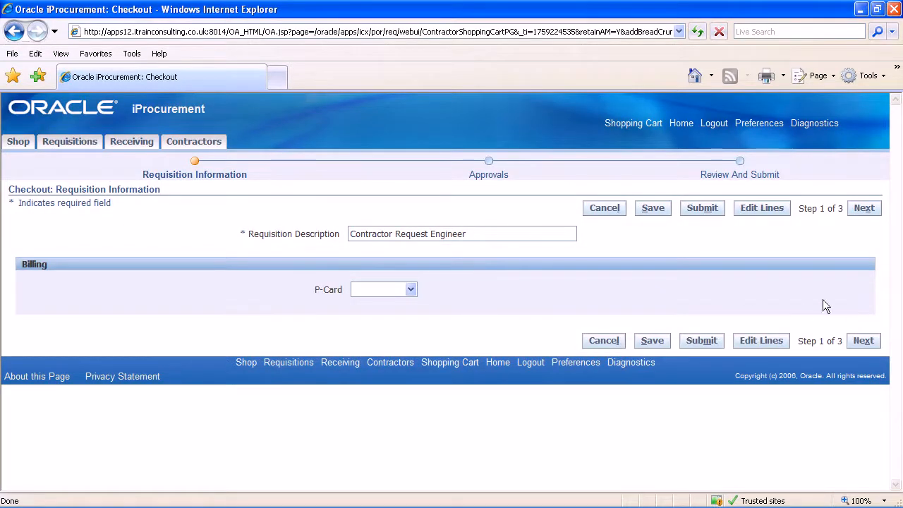
{"action": "left_click", "coordinate": [863, 342]}
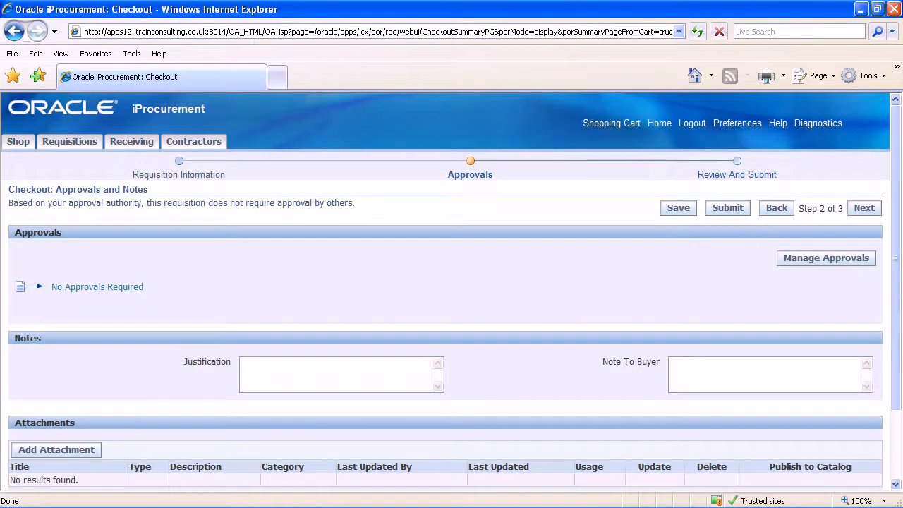
{"action": "left_click", "coordinate": [734, 209]}
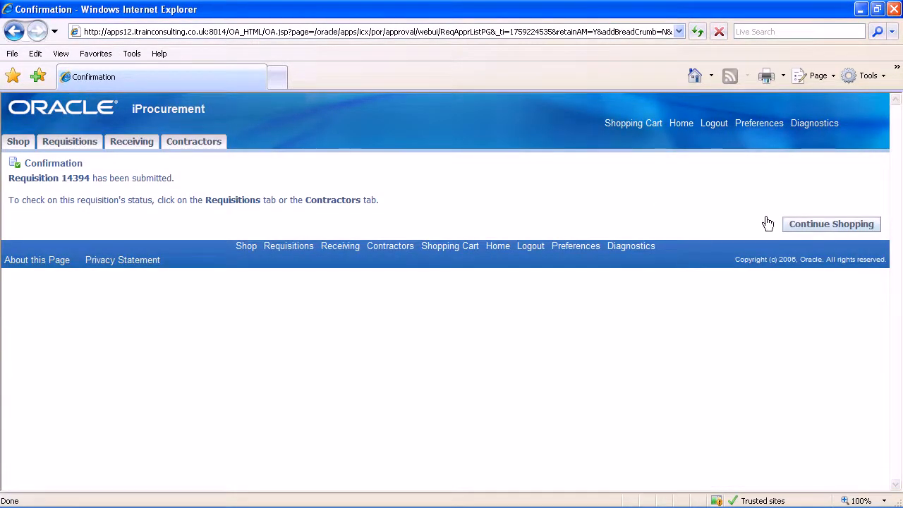
{"action": "left_click", "coordinate": [815, 224]}
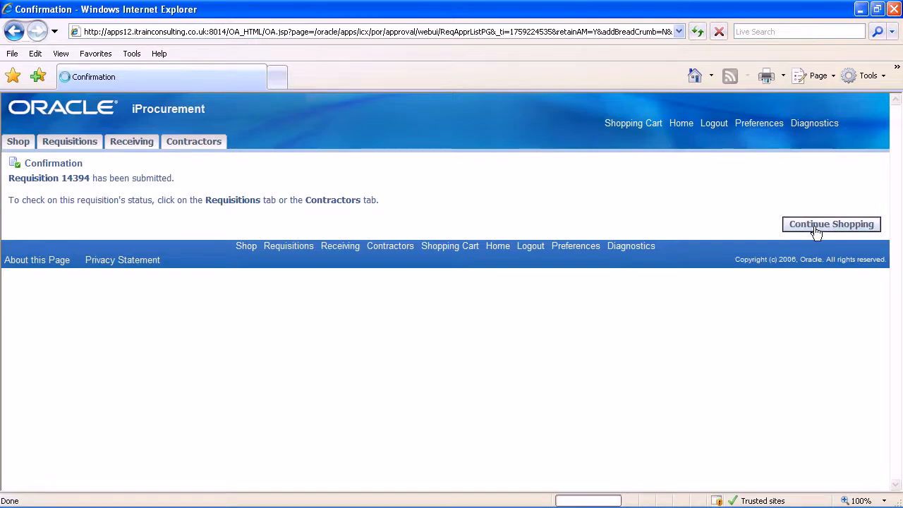